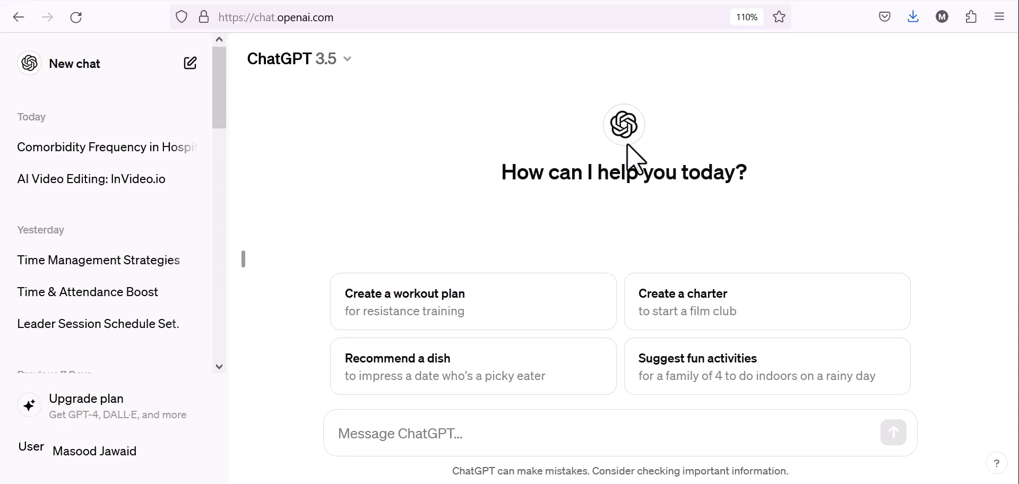
# Step: Write a request for a research questionnaire about 'wearable devices use for health benifits'
pyautogui.click(490, 431)
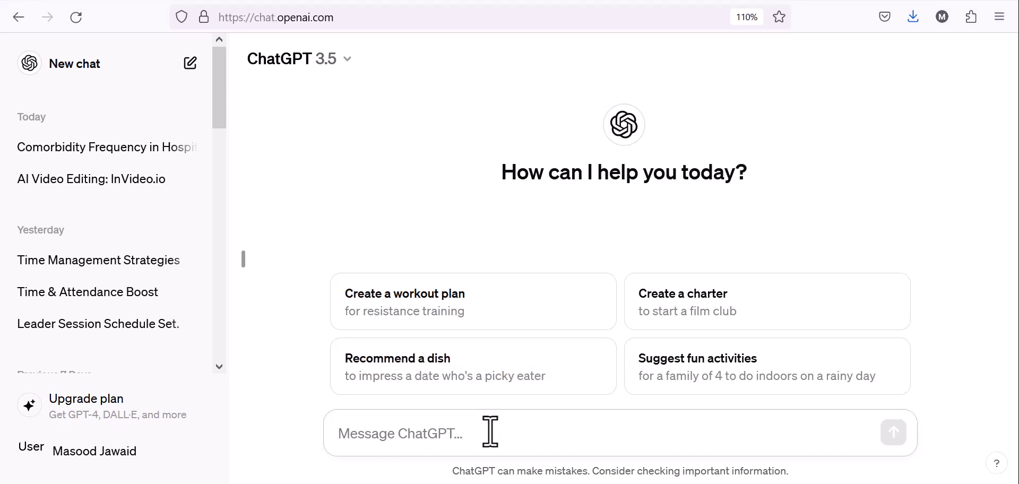
pyautogui.write('can y')
pyautogui.press('BackSpace')
pyautogui.press('BackSpace')
pyautogui.press('BackSpace')
pyautogui.press('BackSpace')
pyautogui.press('BackSpace')
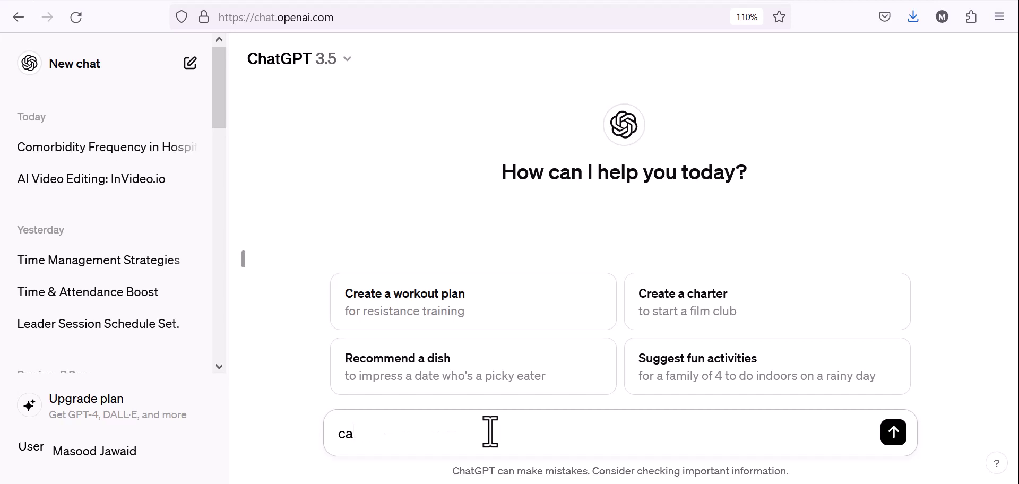
pyautogui.write('kindly make a')
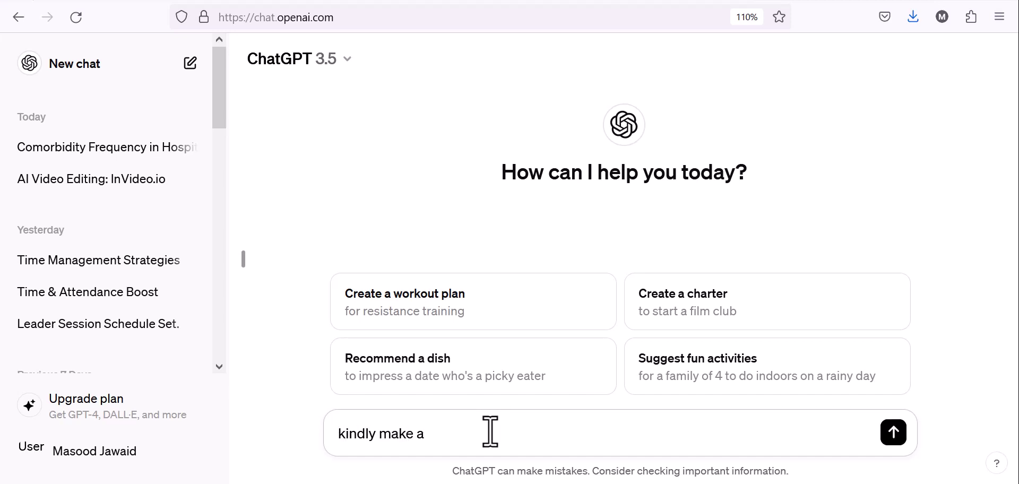
pyautogui.write(' resear')
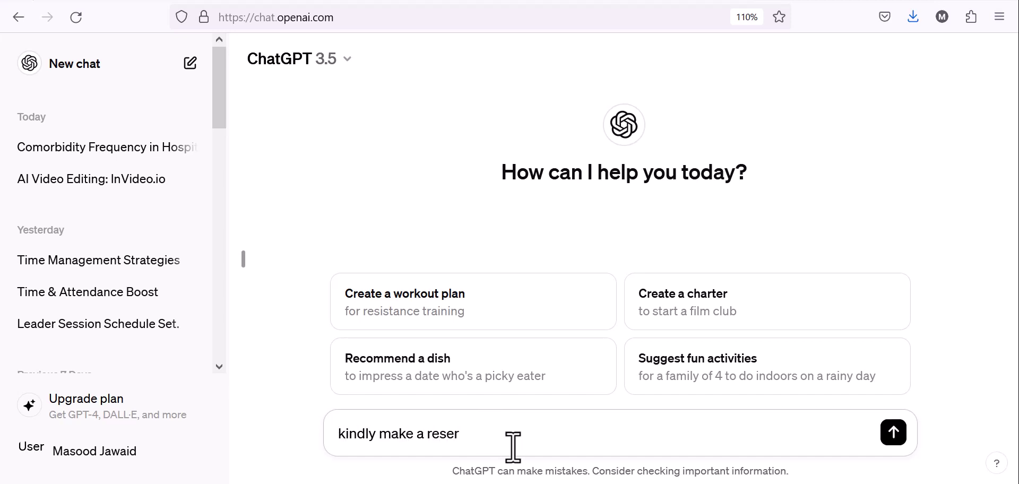
pyautogui.press('BackSpace')
pyautogui.write('arch questio')
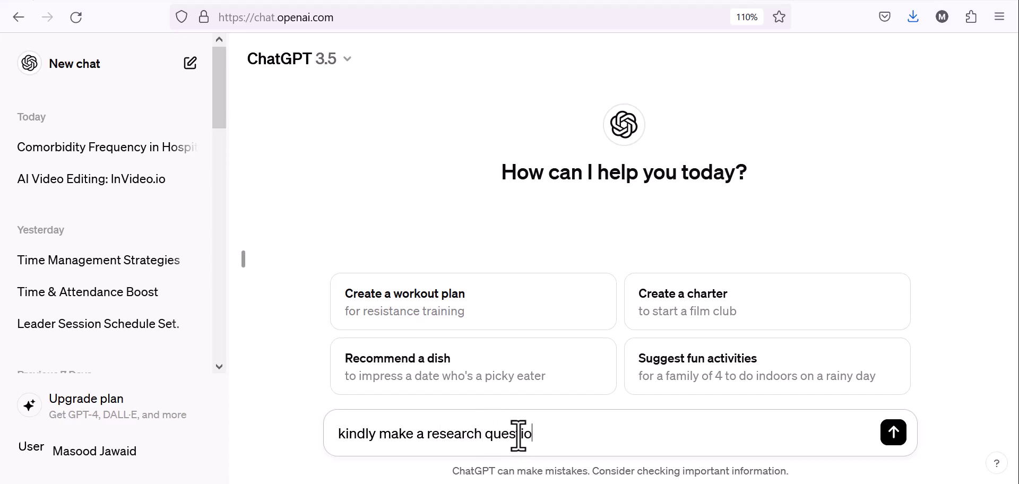
pyautogui.write('nnaire about')
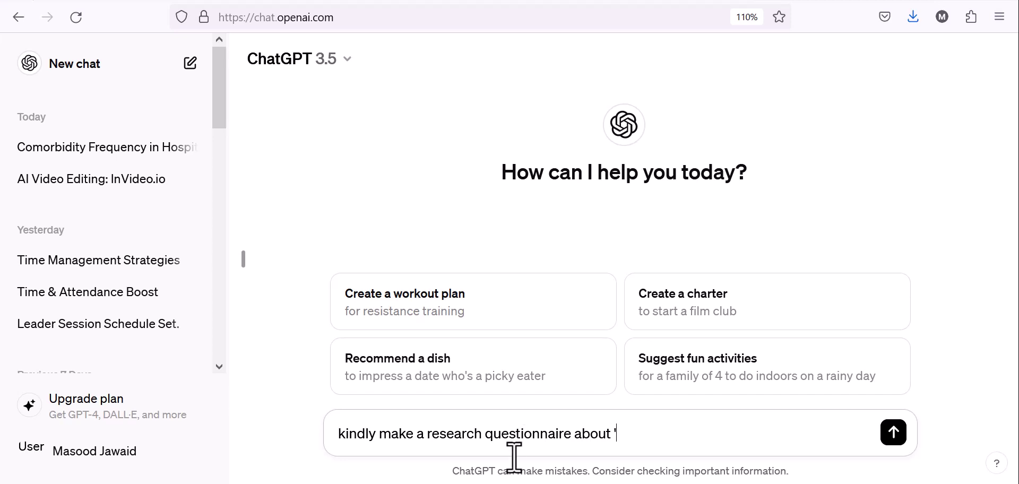
pyautogui.write("'wearable devi")
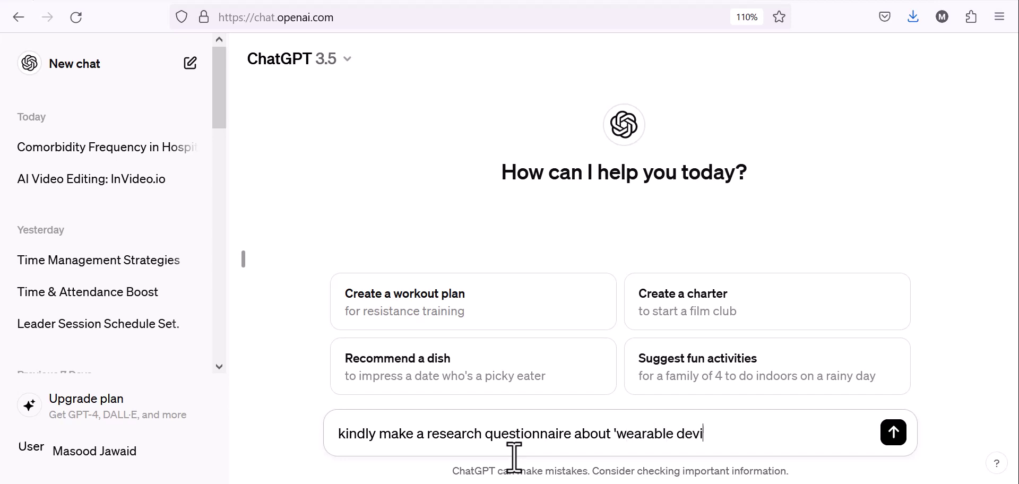
pyautogui.write('ces use for he')
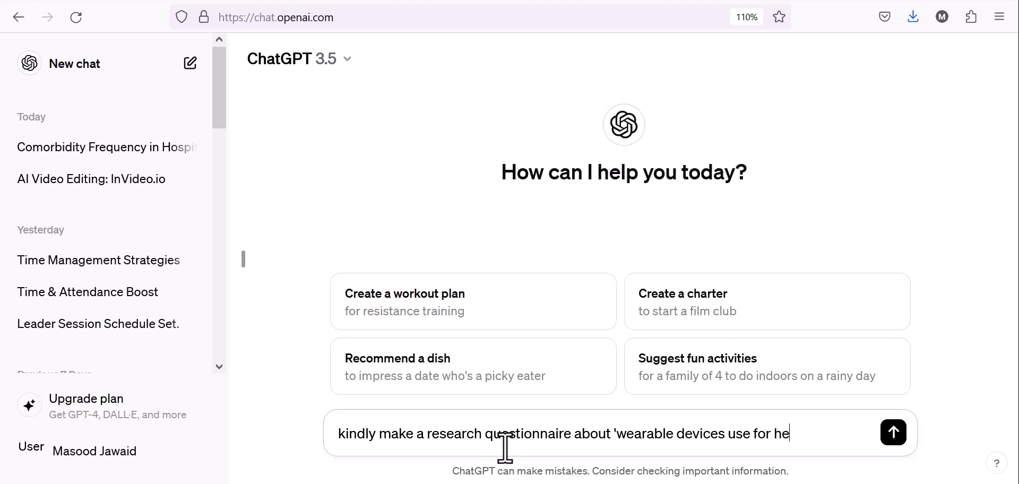
pyautogui.write("alth beniffits'")
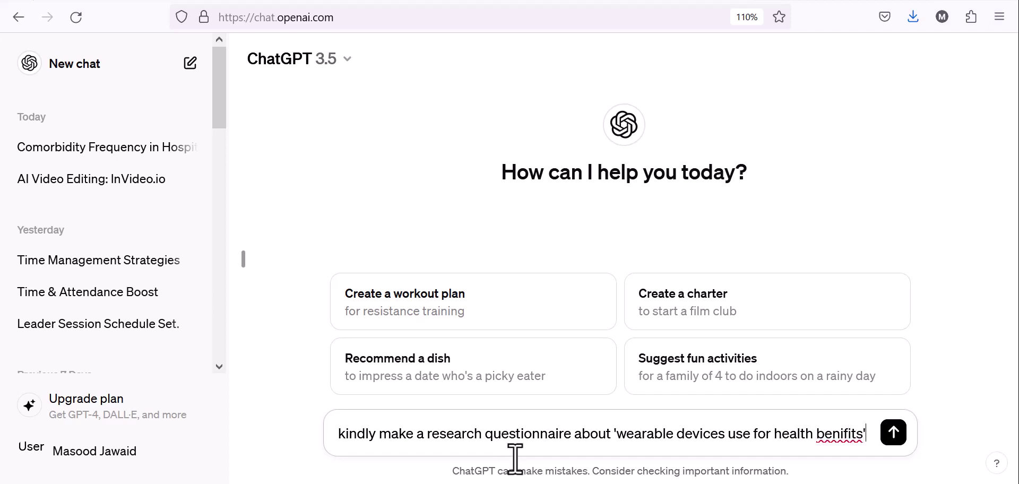
# Step: Correct 'benifits' to 'benefits' with the spelling suggestion and send the request
pyautogui.rightClick(828, 440)
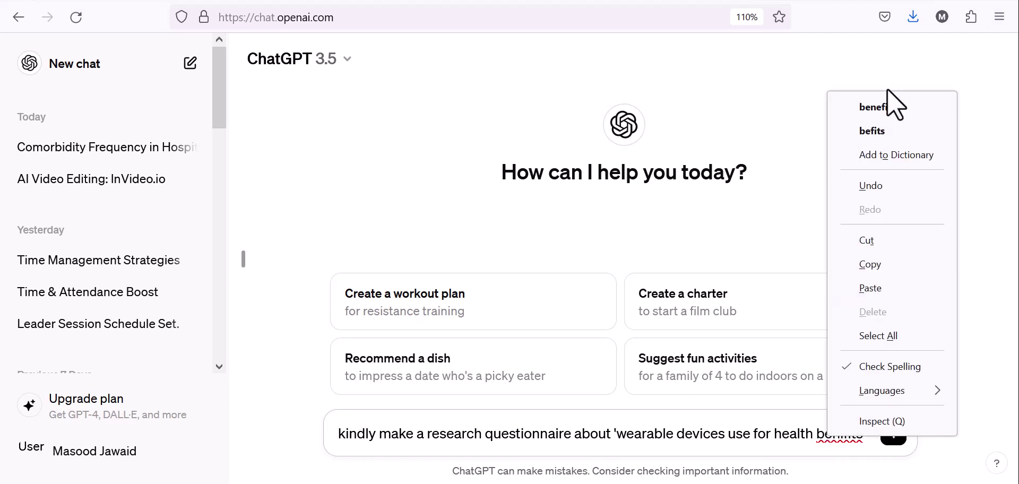
pyautogui.click(884, 105)
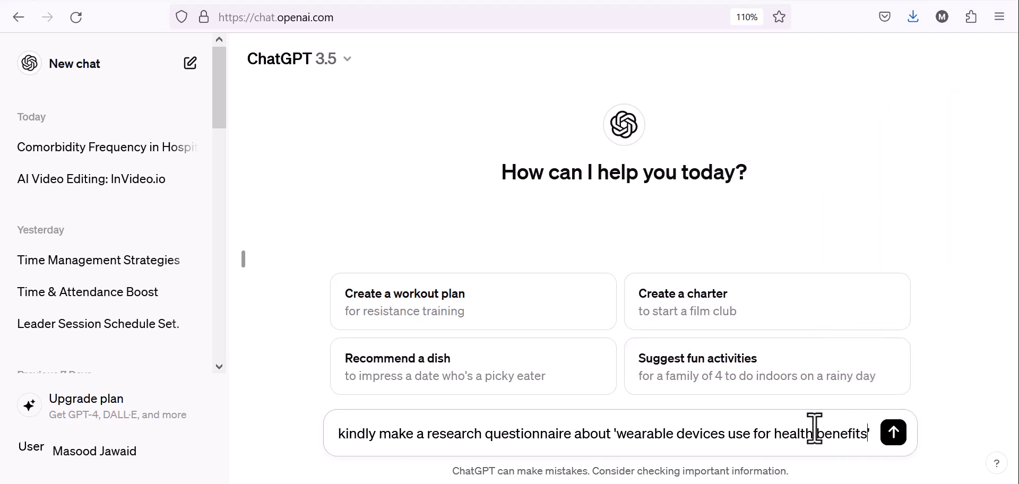
pyautogui.press('Return')
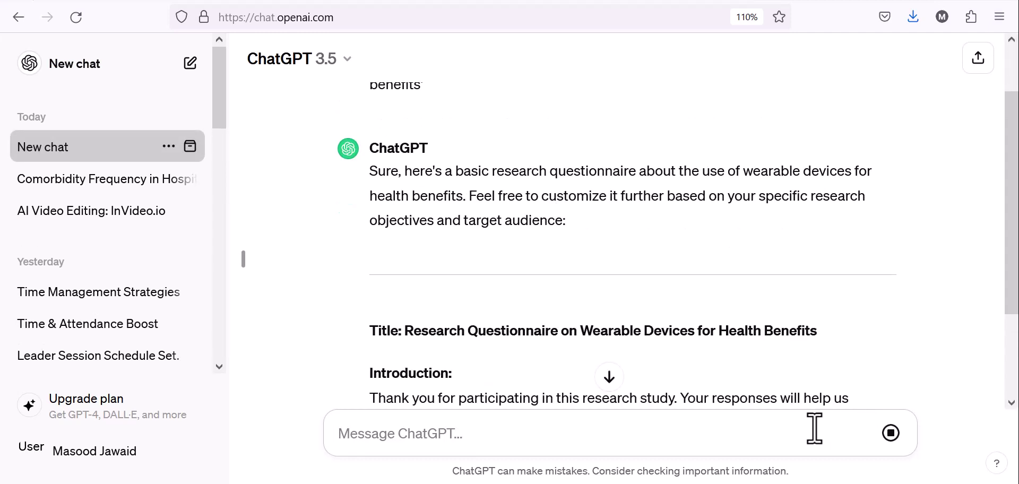
# Step: Follow the reply down through the questionnaire's usage and benefits sections
pyautogui.click(609, 376)
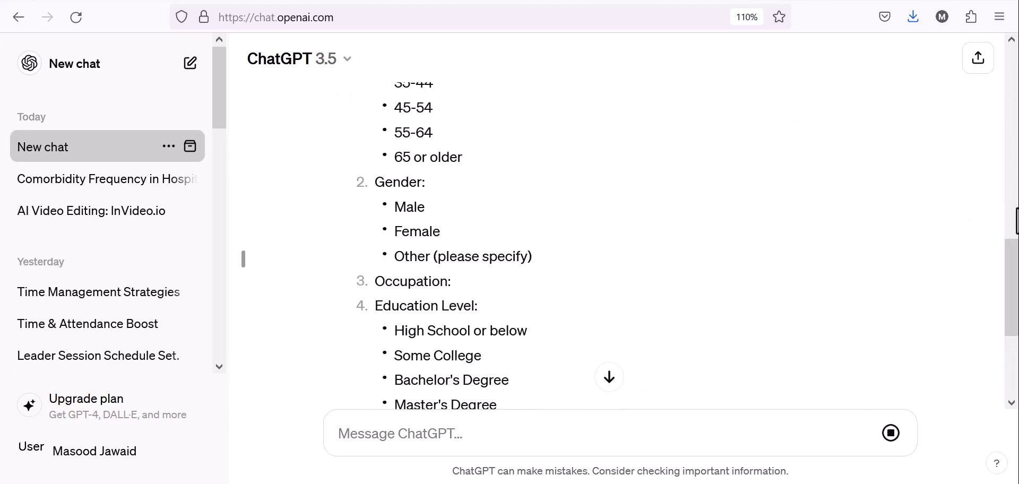
pyautogui.moveTo(1013, 292); pyautogui.dragTo(1018, 223)
pyautogui.scroll(-2, 1017, 222)
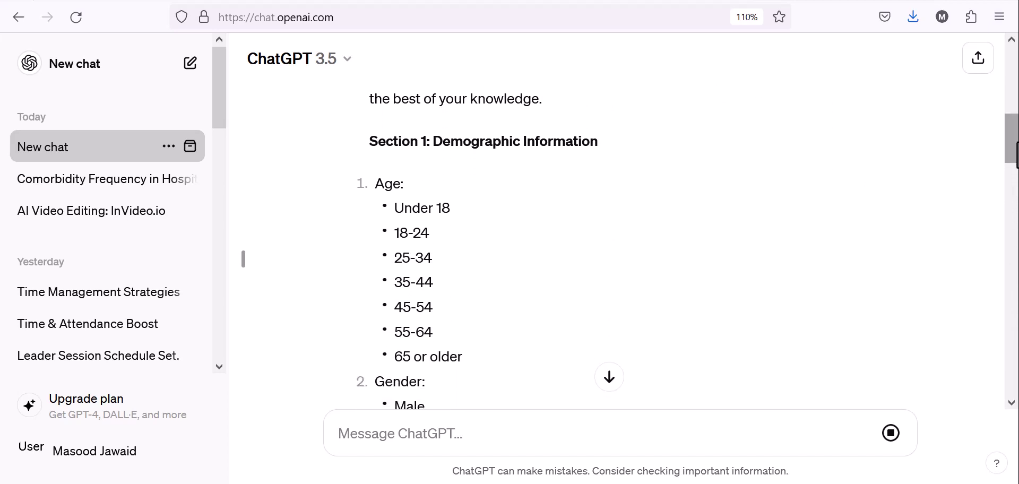
pyautogui.scroll(-4, 1016, 183)
pyautogui.scroll(-5, 1017, 183)
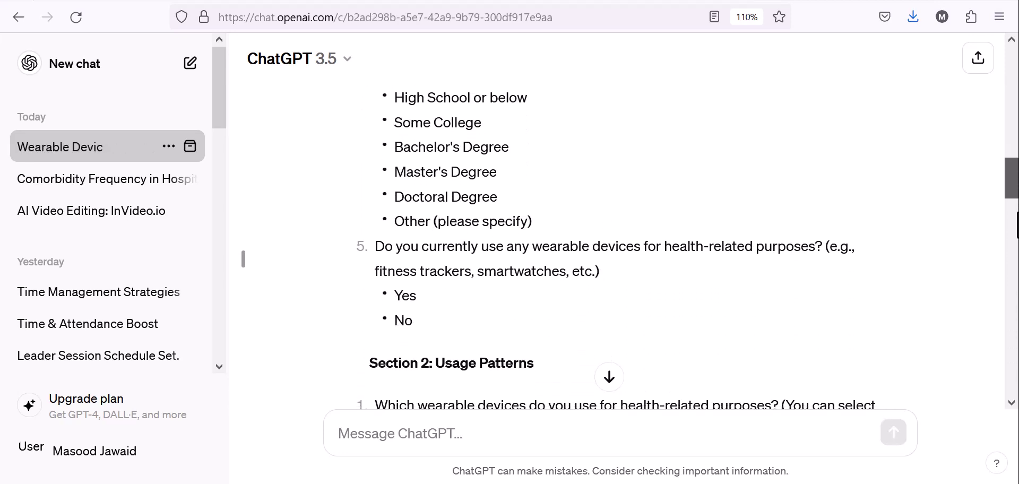
pyautogui.scroll(-3, 1016, 223)
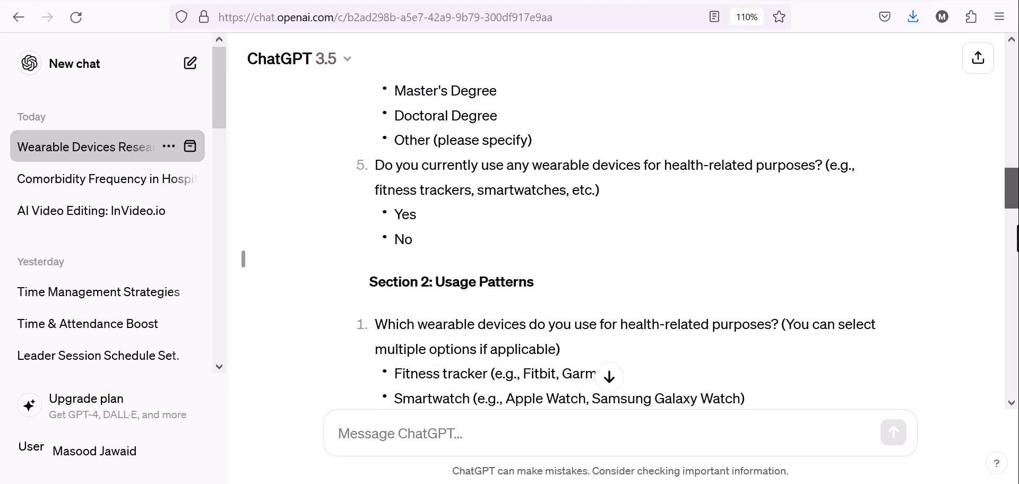
pyautogui.scroll(-3, 1015, 239)
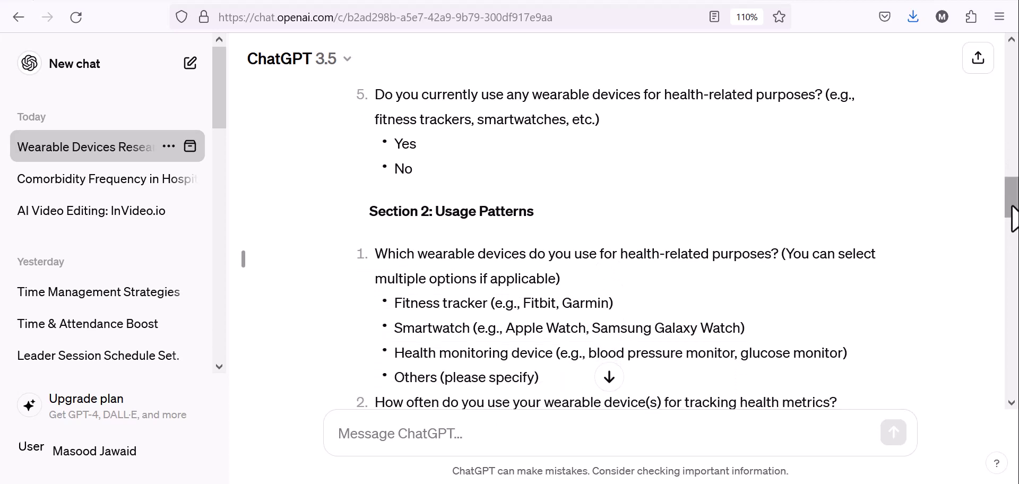
pyautogui.scroll(-1, 1015, 220)
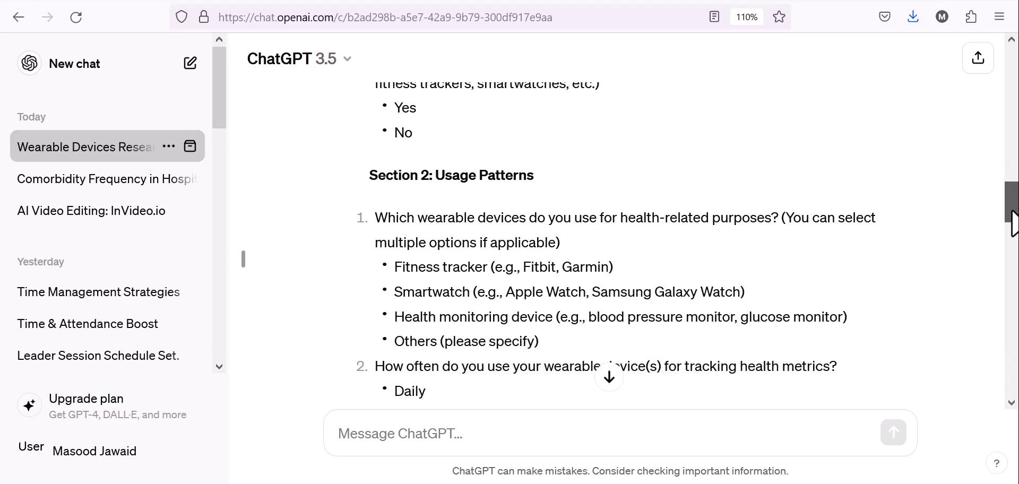
pyautogui.scroll(-2, 1014, 222)
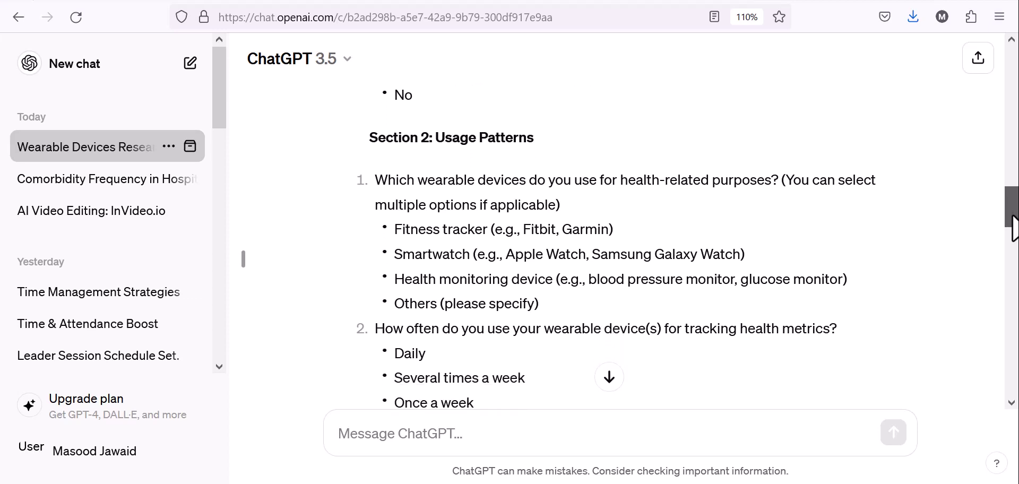
# Step: Return to the top of the reply at Section 1: Demographic Information
pyautogui.moveTo(1015, 228); pyautogui.dragTo(1015, 315)
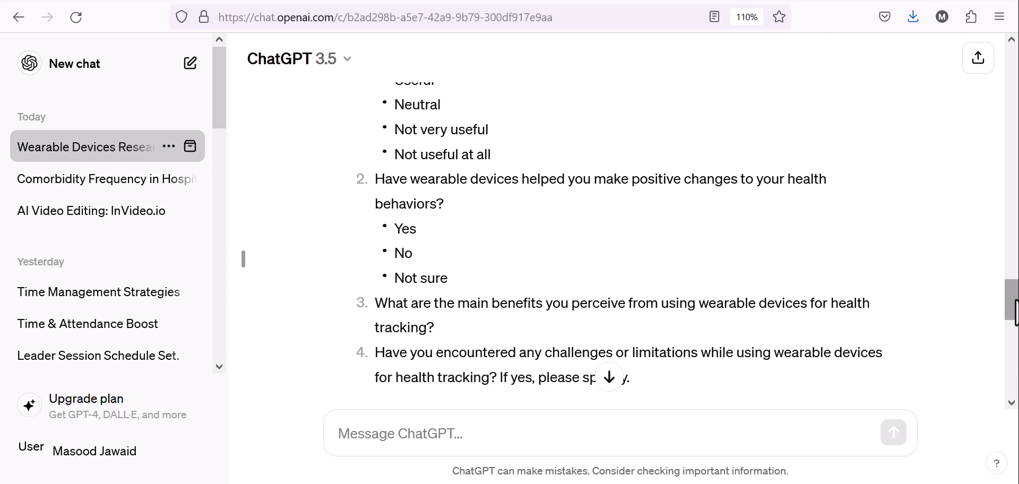
pyautogui.moveTo(1015, 312); pyautogui.dragTo(1013, 139)
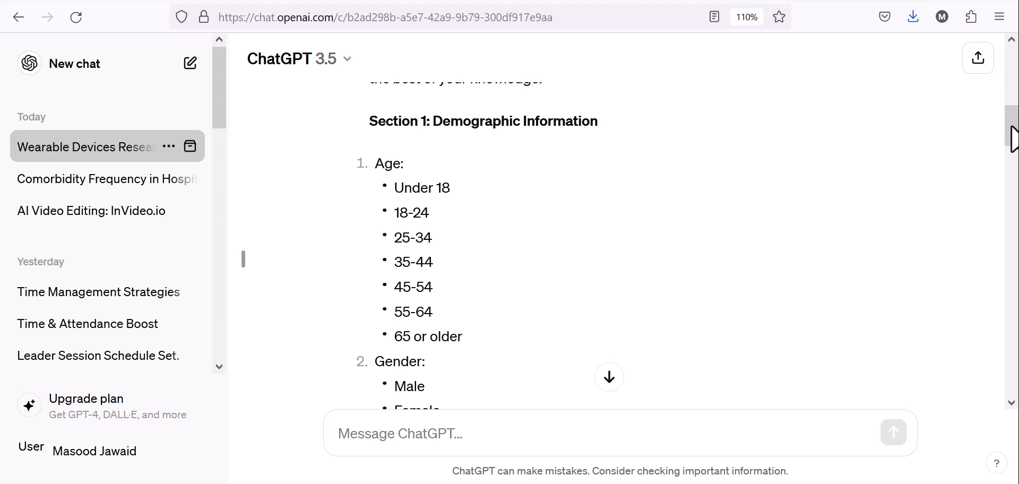
pyautogui.click(643, 442)
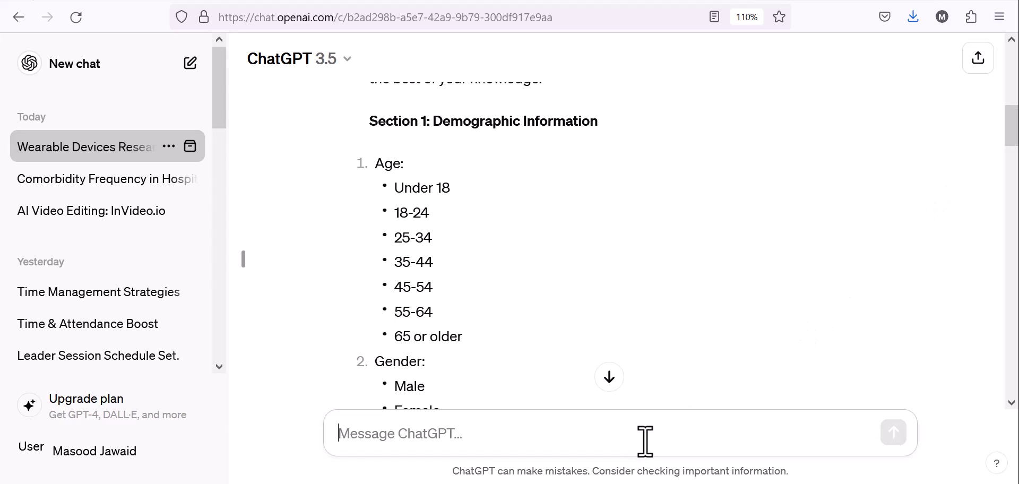
# Step: Send 'kindly ask Age as open field instead of groups' and view the revised Section 1
pyautogui.write('kndl')
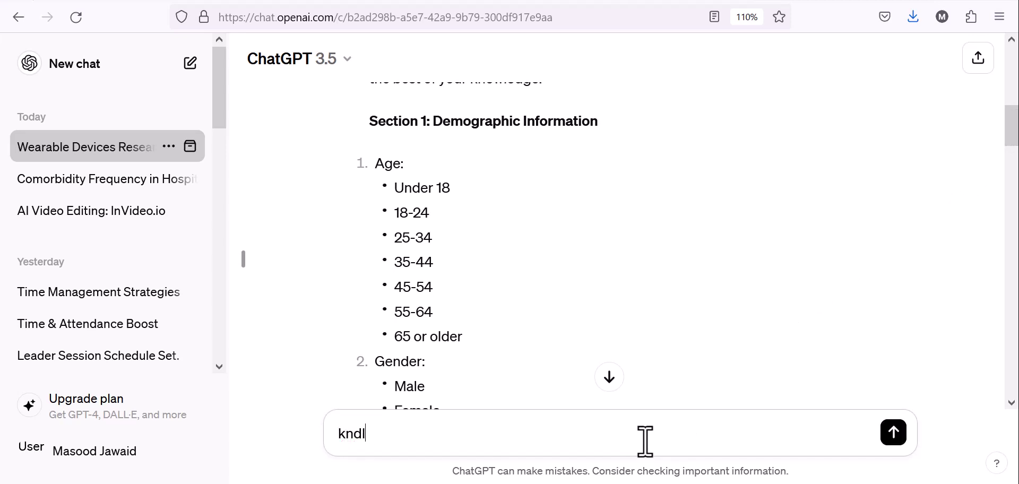
pyautogui.press('BackSpace')
pyautogui.press('BackSpace')
pyautogui.press('BackSpace')
pyautogui.write('indly ask Age as open')
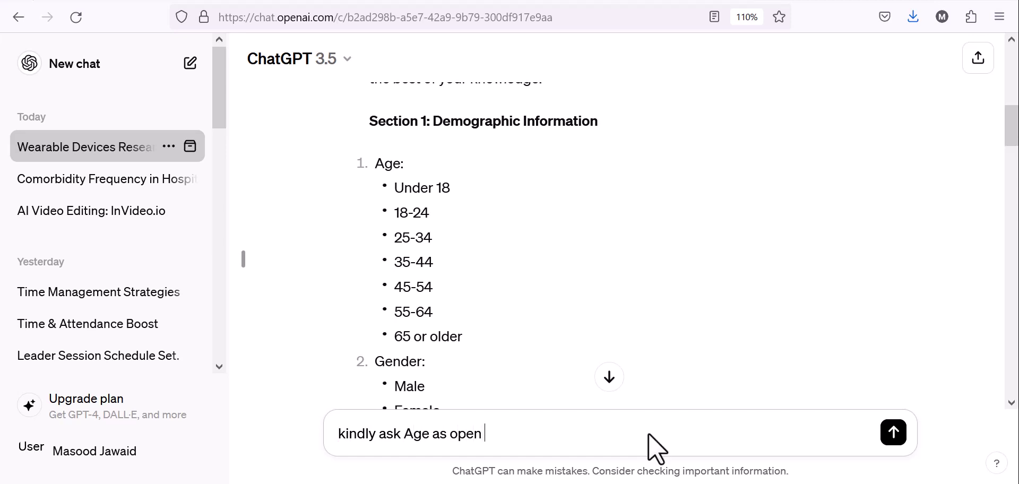
pyautogui.write(' field inst')
pyautogui.write('tead of g')
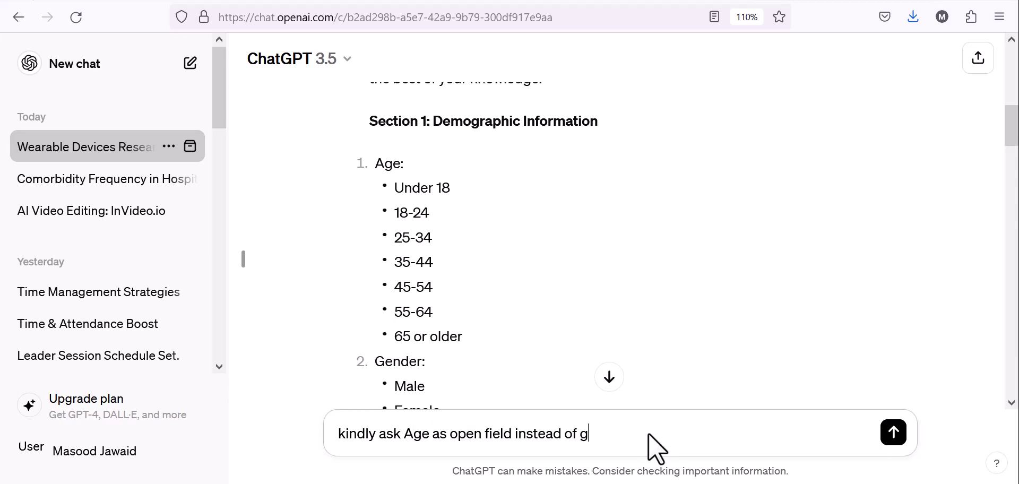
pyautogui.write('roups')
pyautogui.press('Return')
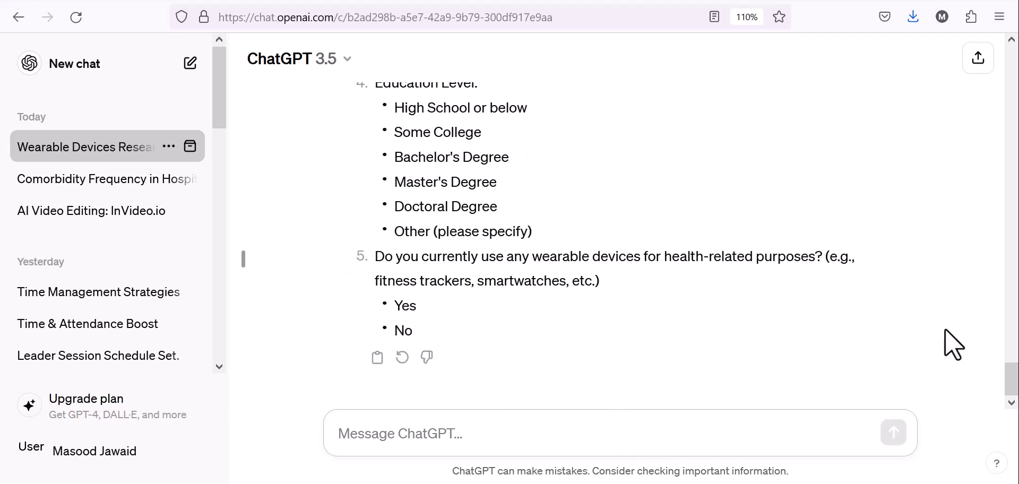
pyautogui.moveTo(1015, 381); pyautogui.dragTo(1013, 349)
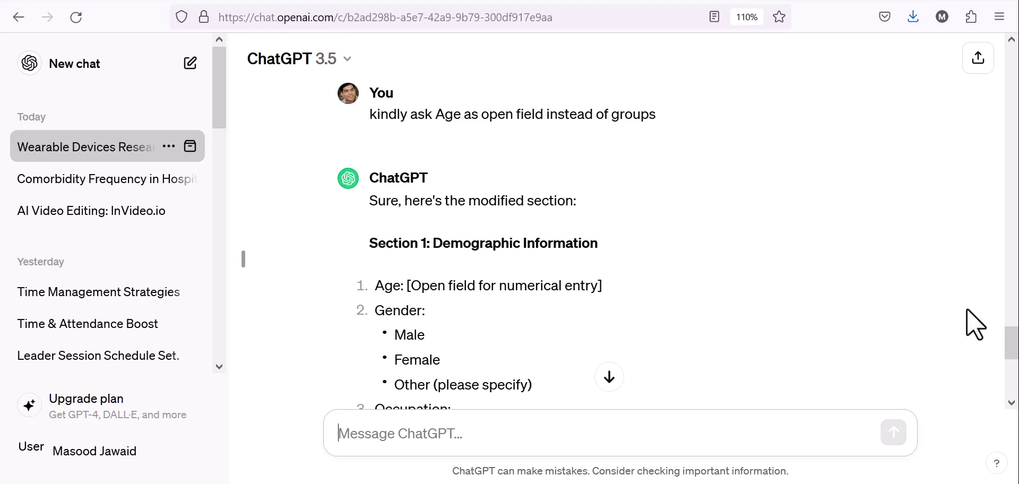
pyautogui.scroll(-2, 1013, 366)
pyautogui.scroll(-5, 1013, 369)
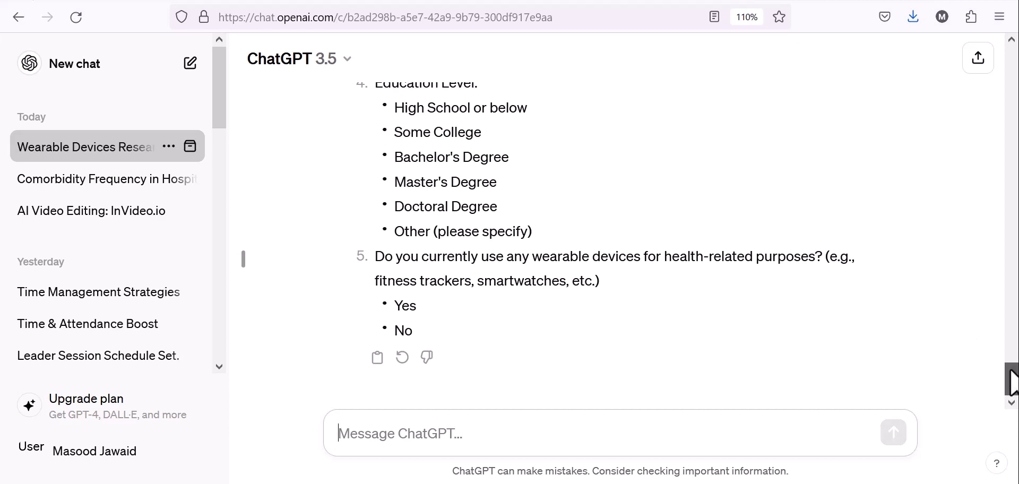
pyautogui.moveTo(1012, 374)
pyautogui.mouseDown()
pyautogui.moveTo(1010, 348)
pyautogui.moveTo(1011, 382)
pyautogui.mouseUp()
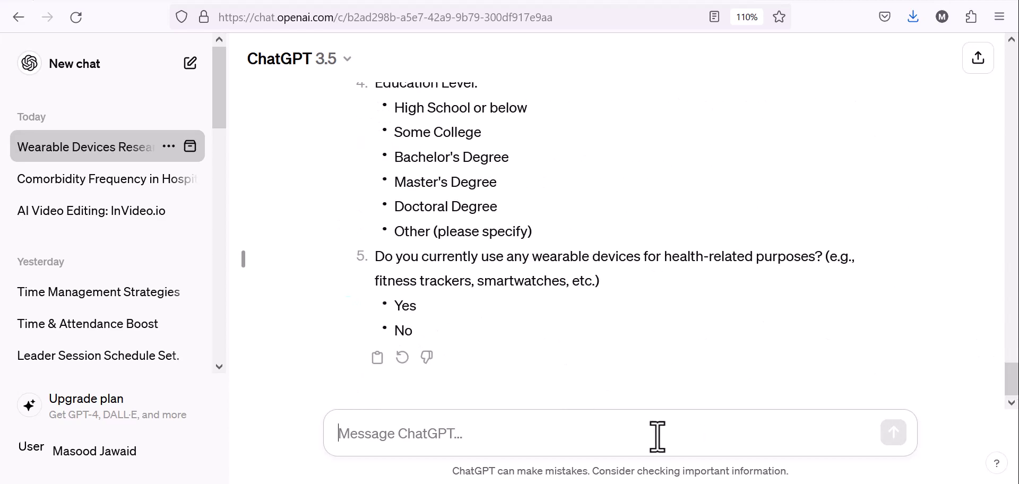
# Step: Write a follow-up asking which different wearable device types and apps a person uses
pyautogui.click(658, 438)
pyautogui.write('in th')
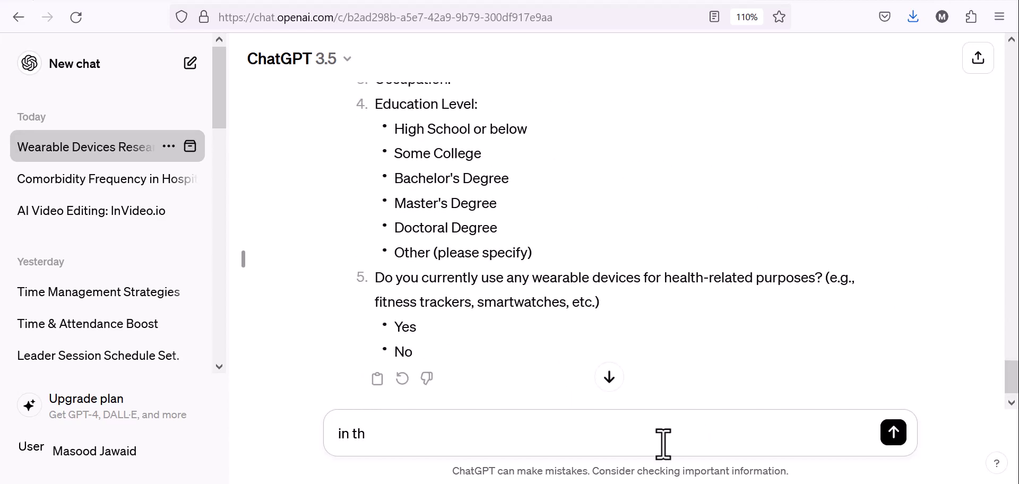
pyautogui.write('he')
pyautogui.press('BackSpace')
pyautogui.press('BackSpace')
pyautogui.write('e above complete')
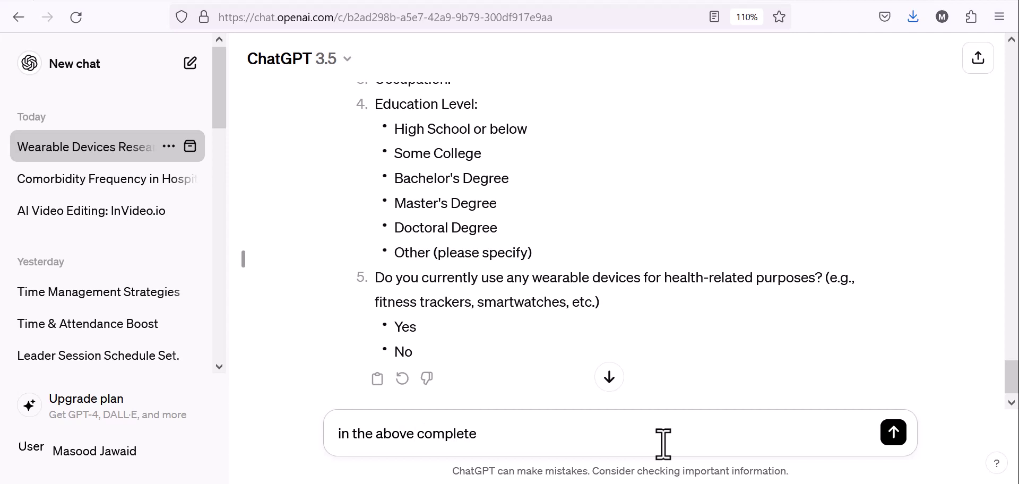
pyautogui.write(' questio')
pyautogui.write('nnao')
pyautogui.write('aire kindly ask')
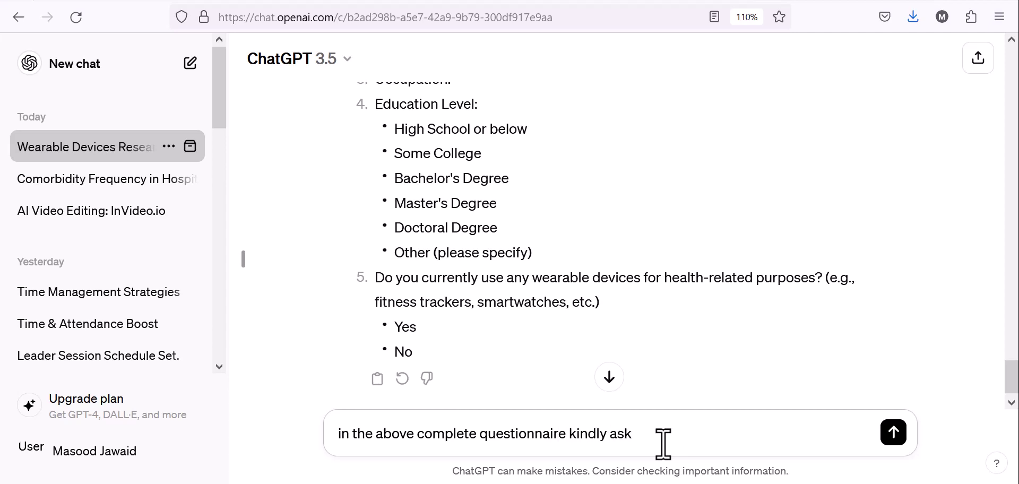
pyautogui.write(' which w')
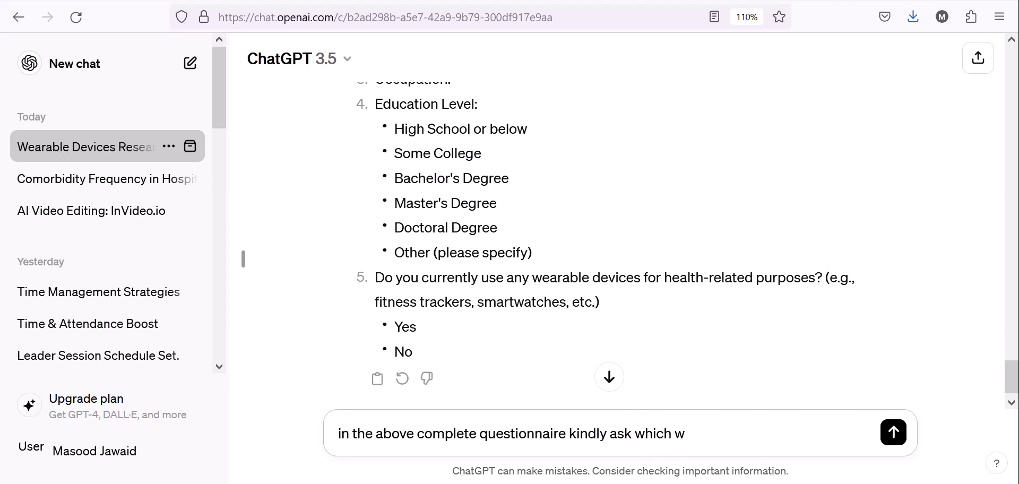
pyautogui.press('BackSpace')
pyautogui.write('d')
pyautogui.write('iffernt types')
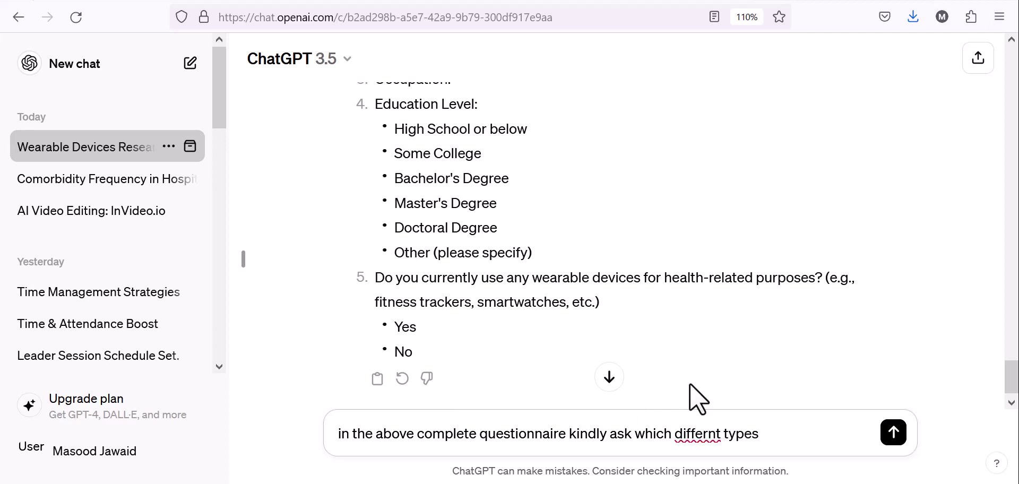
pyautogui.write(' of ear')
pyautogui.press('BackSpace')
pyautogui.press('BackSpace')
pyautogui.press('BackSpace')
pyautogui.write('wearable dev')
pyautogui.write('ice')
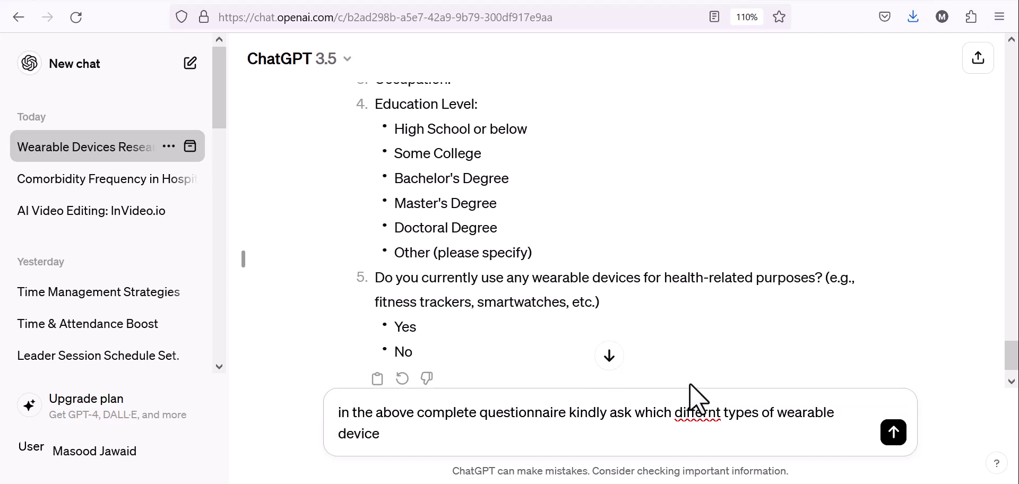
pyautogui.write(' a person is us')
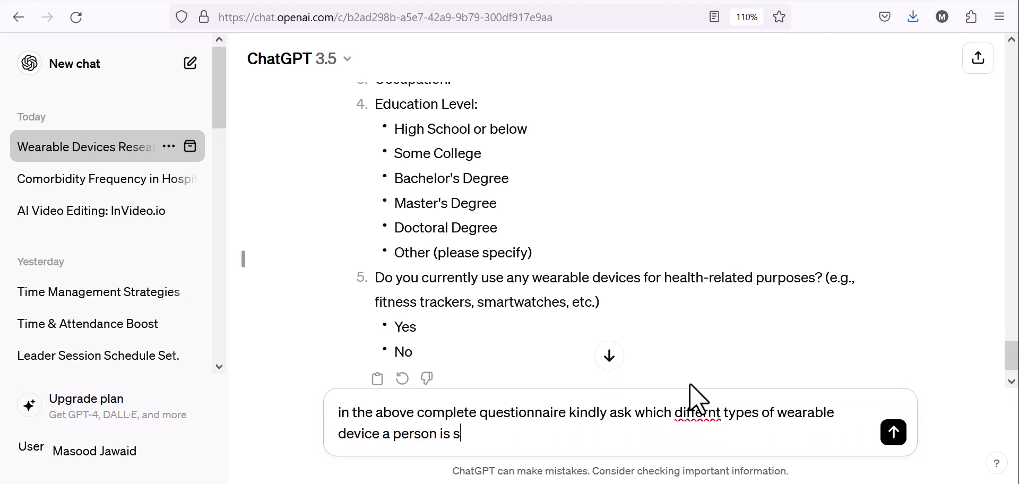
pyautogui.press('BackSpace')
pyautogui.write('using')
pyautogui.write('and also about ')
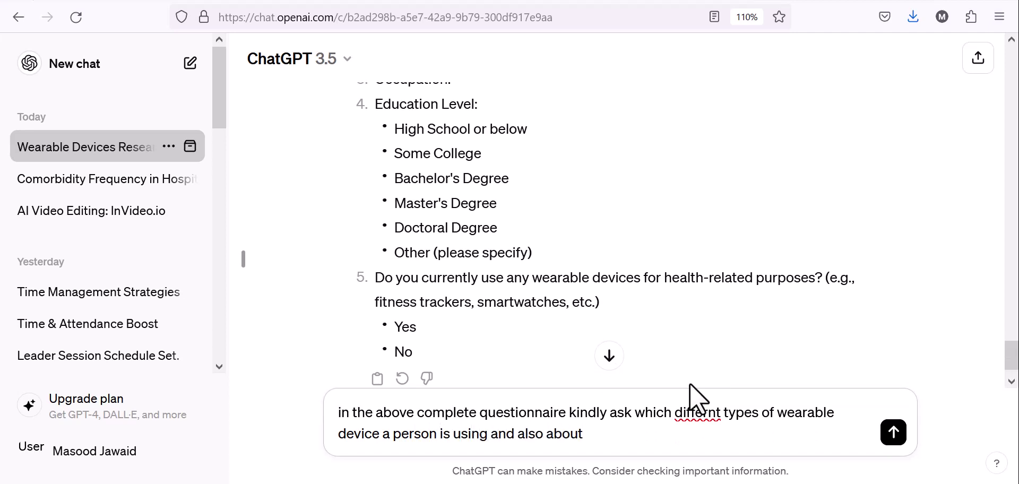
pyautogui.write('different ap')
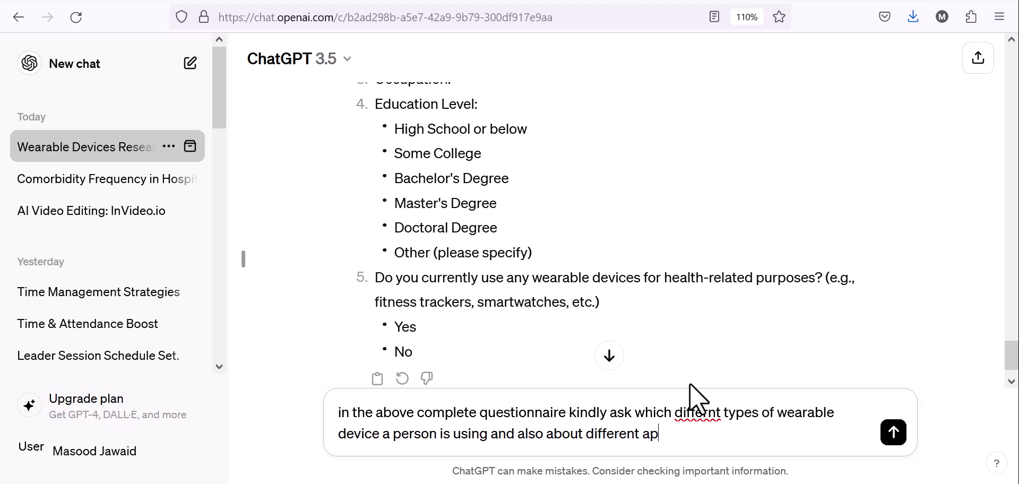
pyautogui.write('ps')
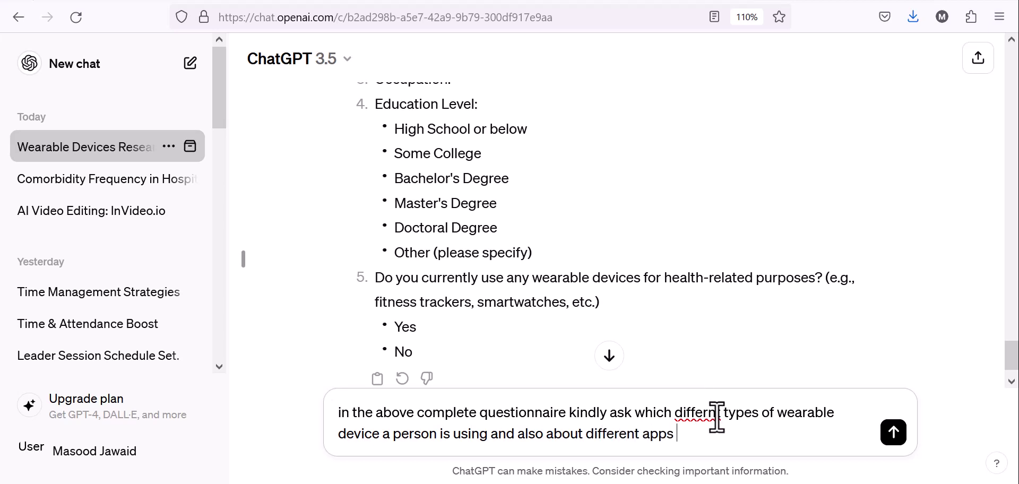
# Step: Correct 'differnt' to 'different' with the spelling suggestion and send the follow-up
pyautogui.rightClick(717, 417)
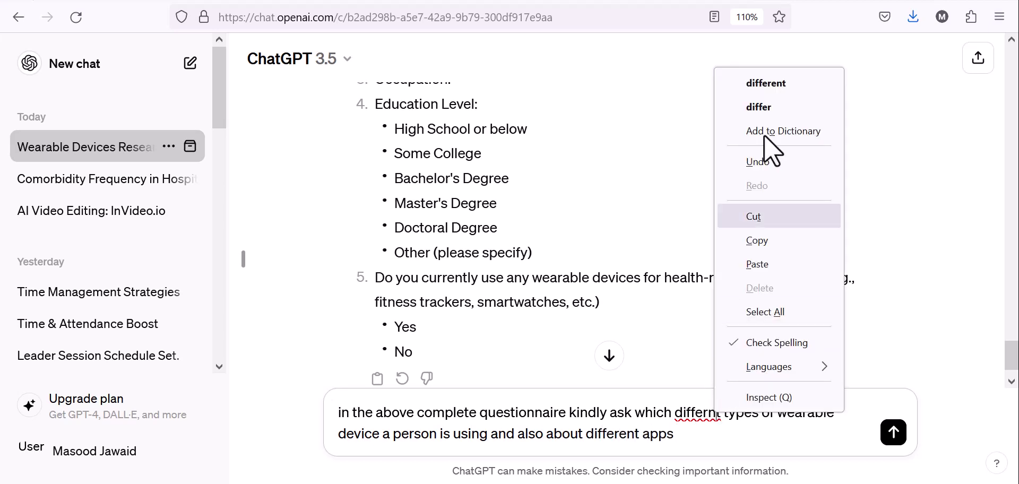
pyautogui.click(765, 83)
pyautogui.click(893, 432)
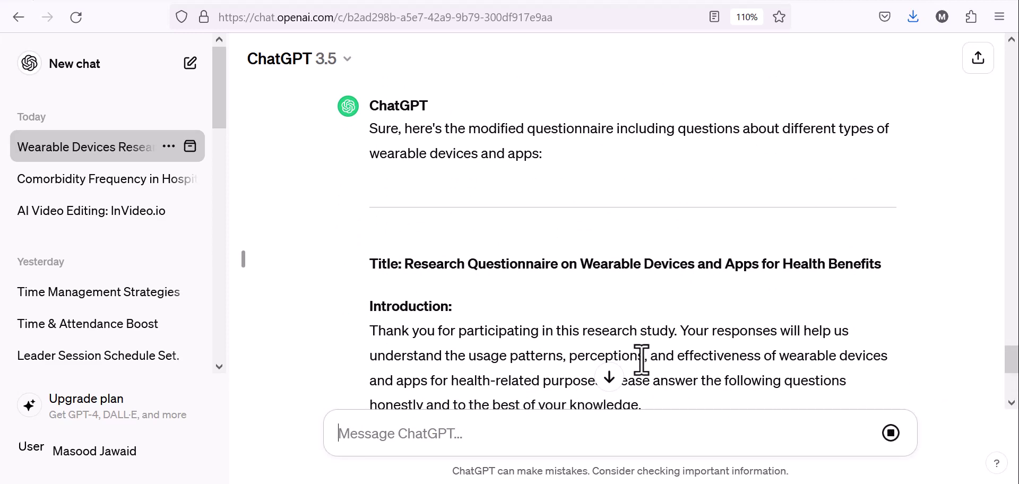
# Step: Scroll through the revised questionnaire to review its wearable device and health-app questions
pyautogui.click(611, 377)
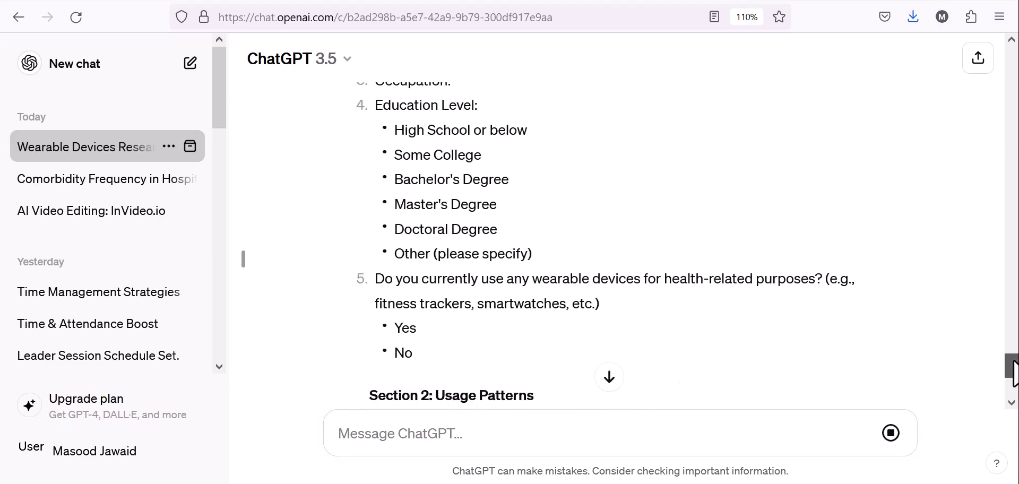
pyautogui.scroll(-4, 1013, 372)
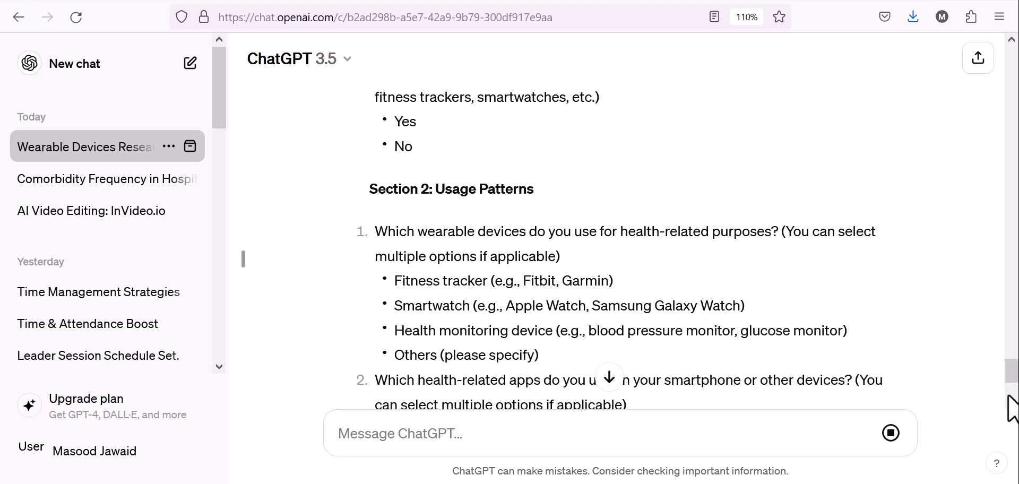
pyautogui.scroll(-4, 1011, 409)
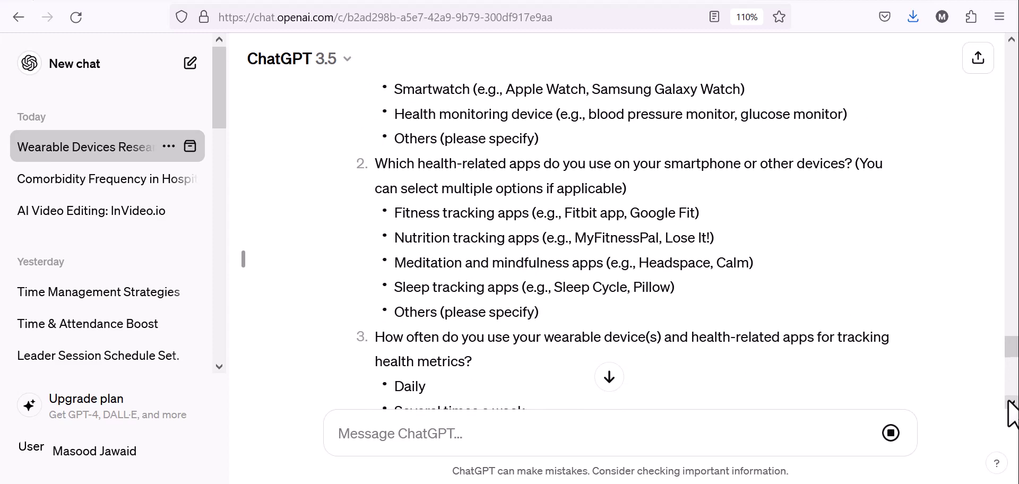
pyautogui.scroll(-6, 1010, 404)
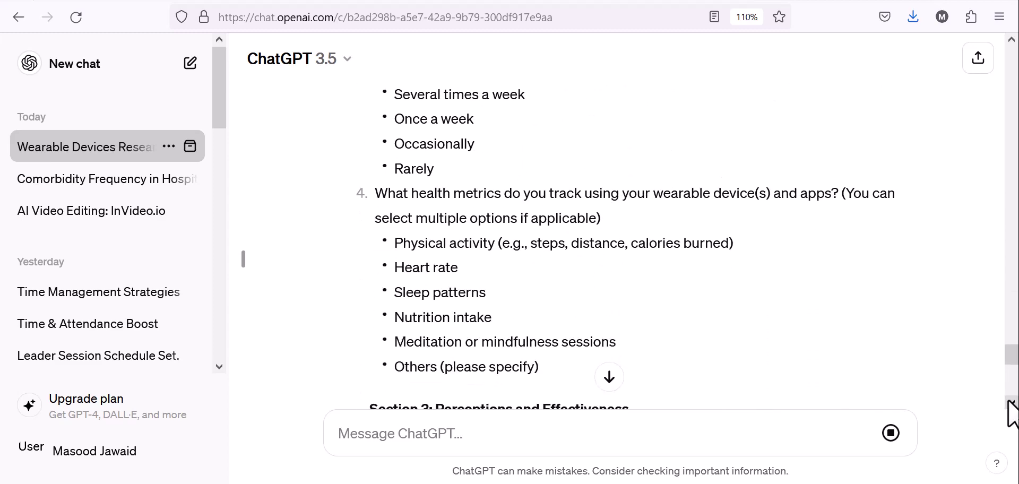
pyautogui.scroll(-7, 1010, 406)
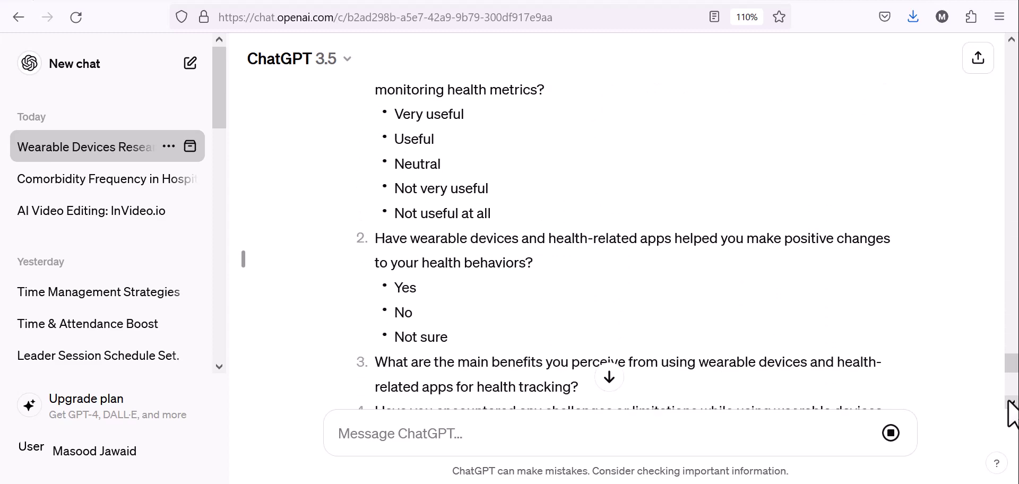
pyautogui.scroll(-2, 1010, 403)
pyautogui.scroll(-8, 1010, 414)
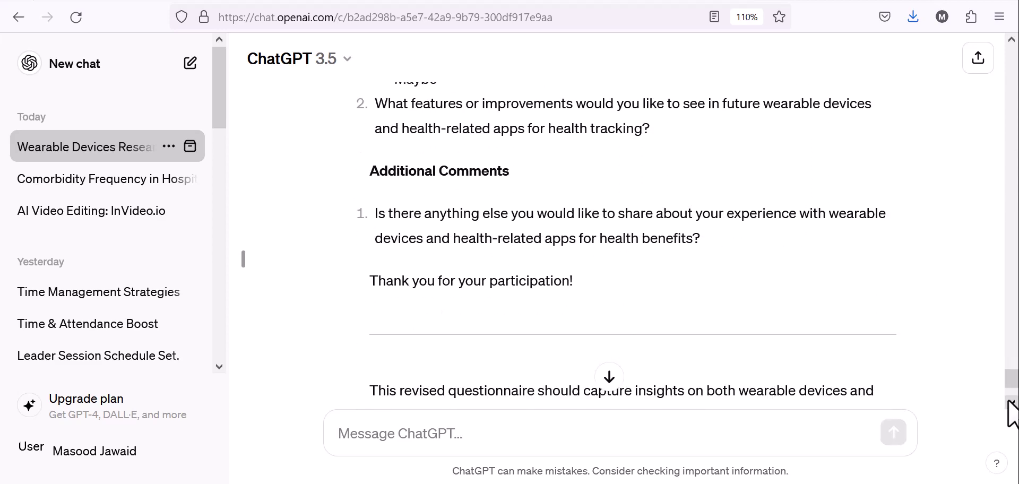
pyautogui.scroll(6, 1010, 257)
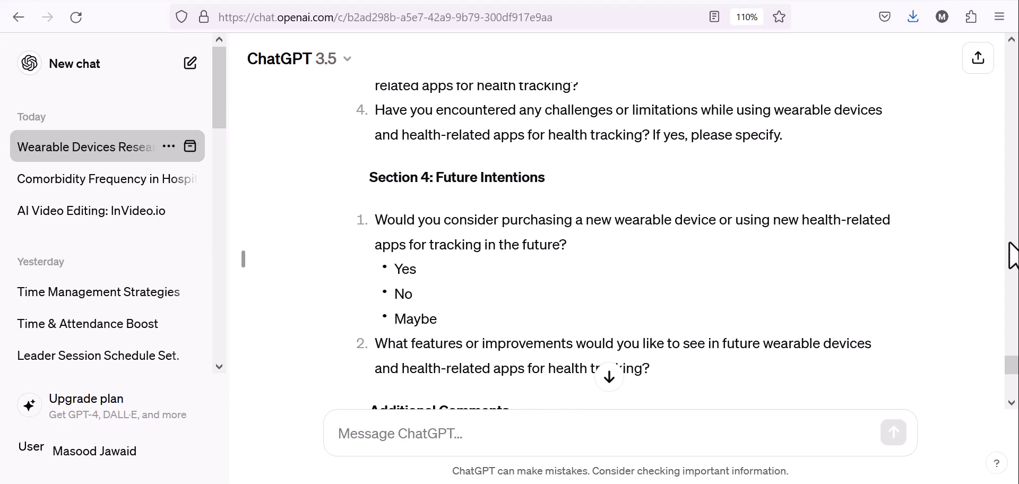
pyautogui.scroll(5, 1011, 257)
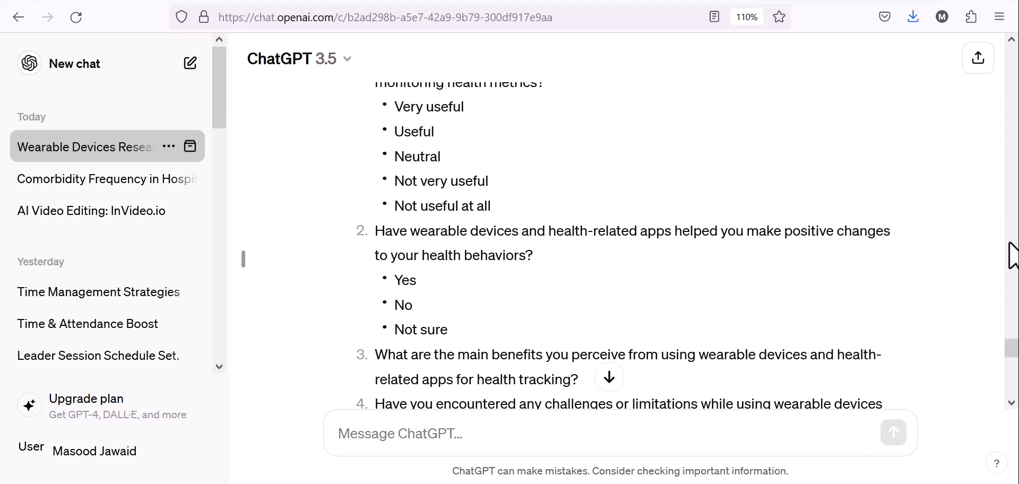
pyautogui.scroll(5, 1011, 257)
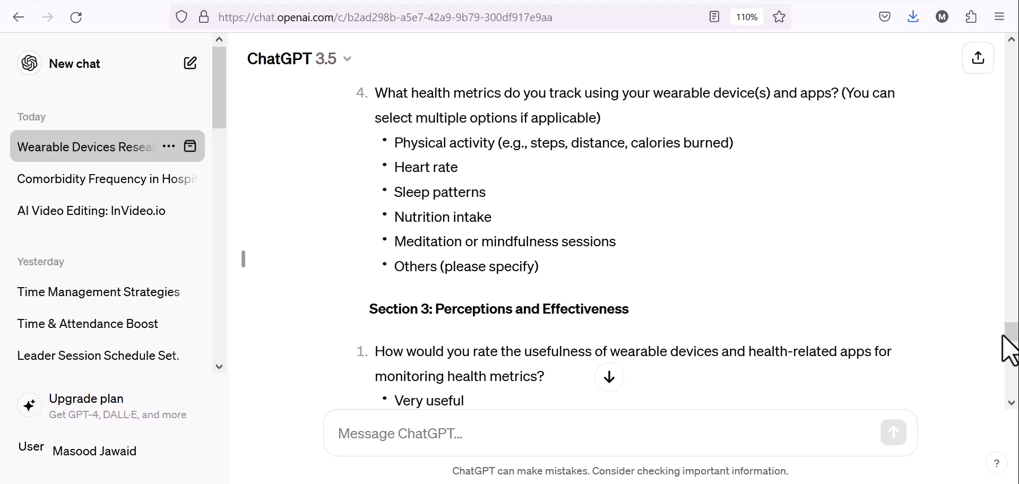
pyautogui.moveTo(1010, 335); pyautogui.dragTo(1011, 309)
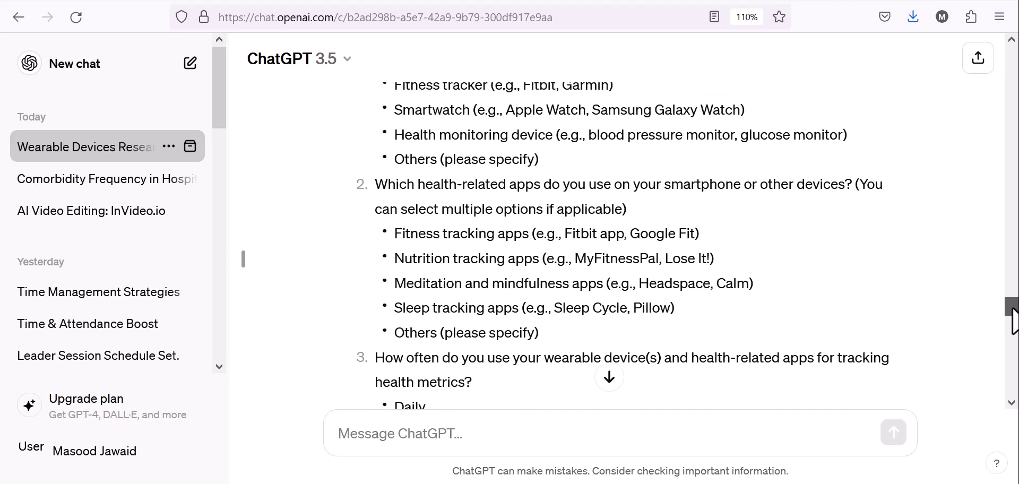